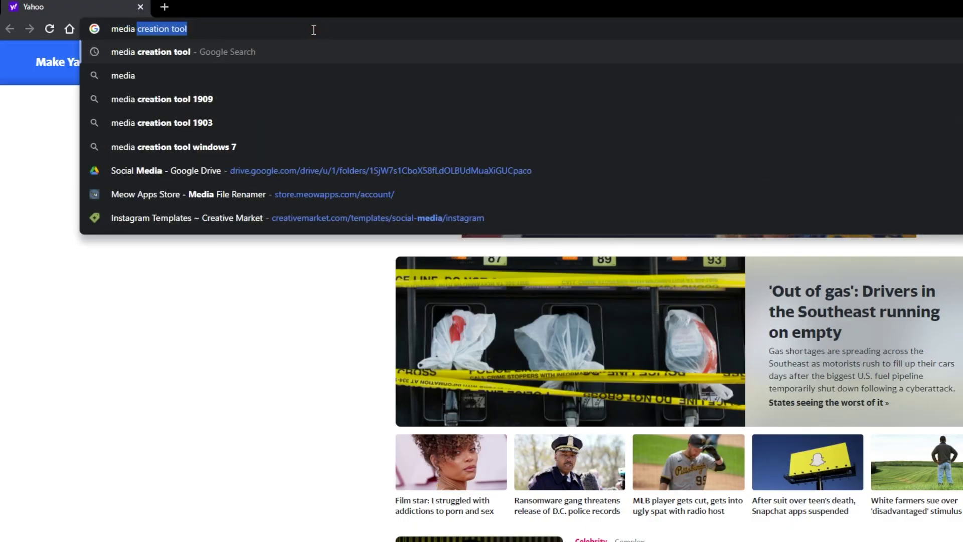
# Step: Search 'media creation tool' and save MediaCreationTool20H2.exe from Microsoft's Download Windows 10 page to Downloads
pyautogui.press('Return')
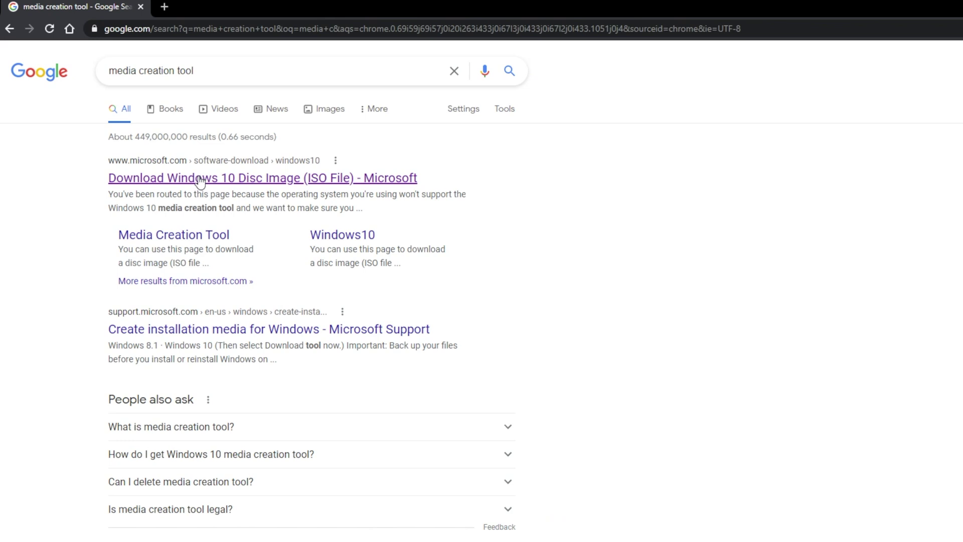
pyautogui.click(201, 180)
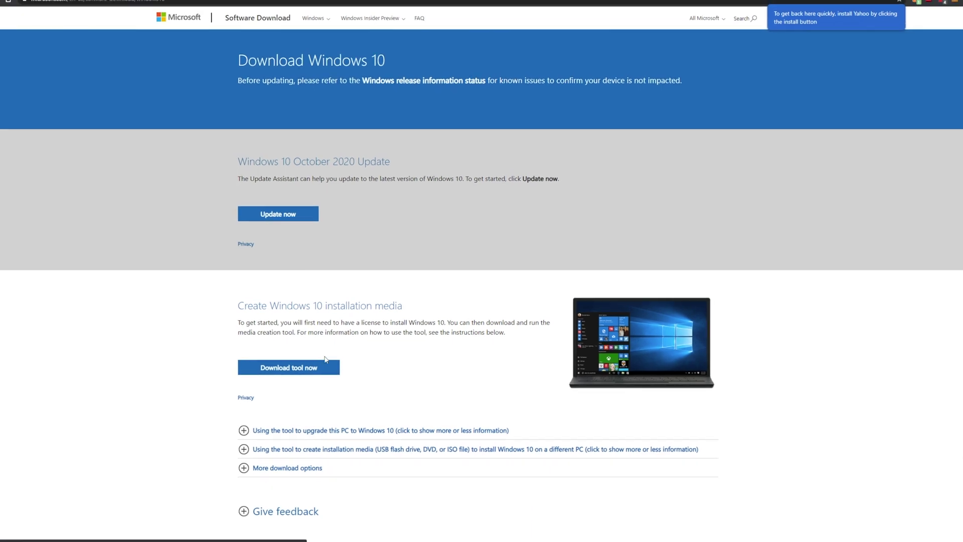
pyautogui.click(321, 367)
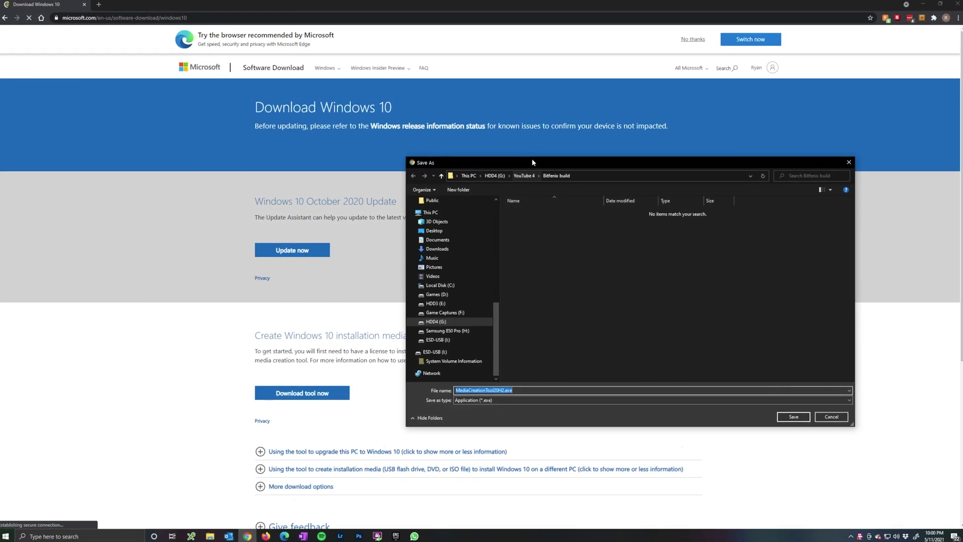
pyautogui.click(321, 222)
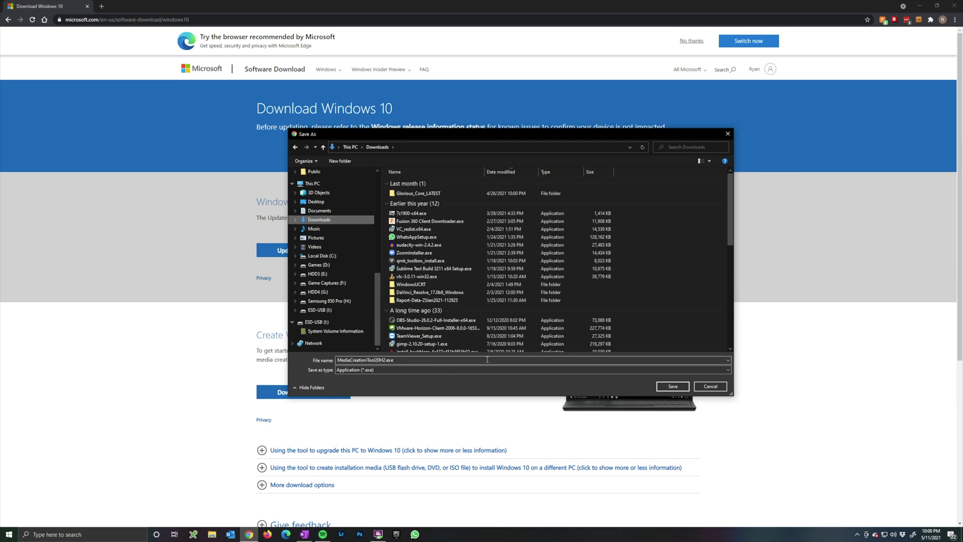
pyautogui.click(673, 387)
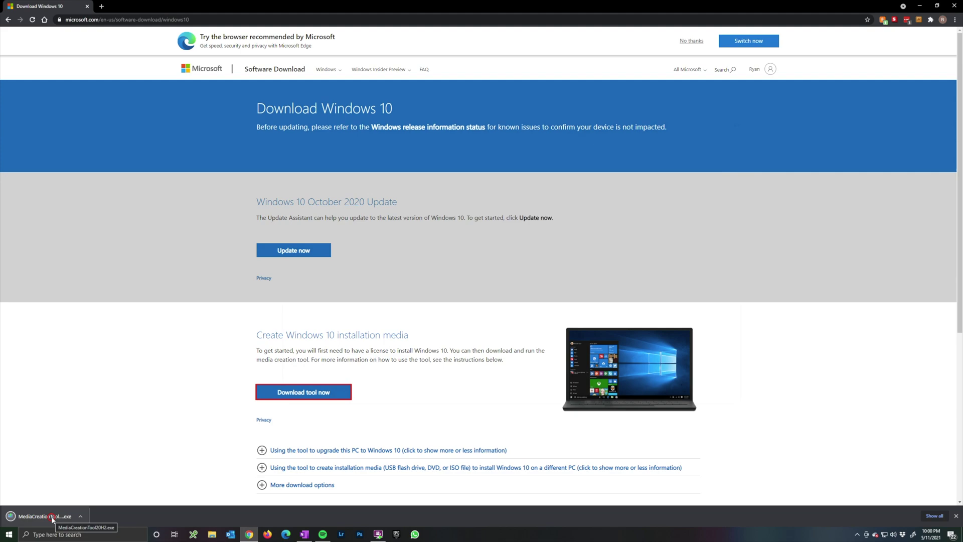
# Step: Run MediaCreationTool20H2.exe, accept the license, and choose to create installation media for another PC
pyautogui.click(45, 516)
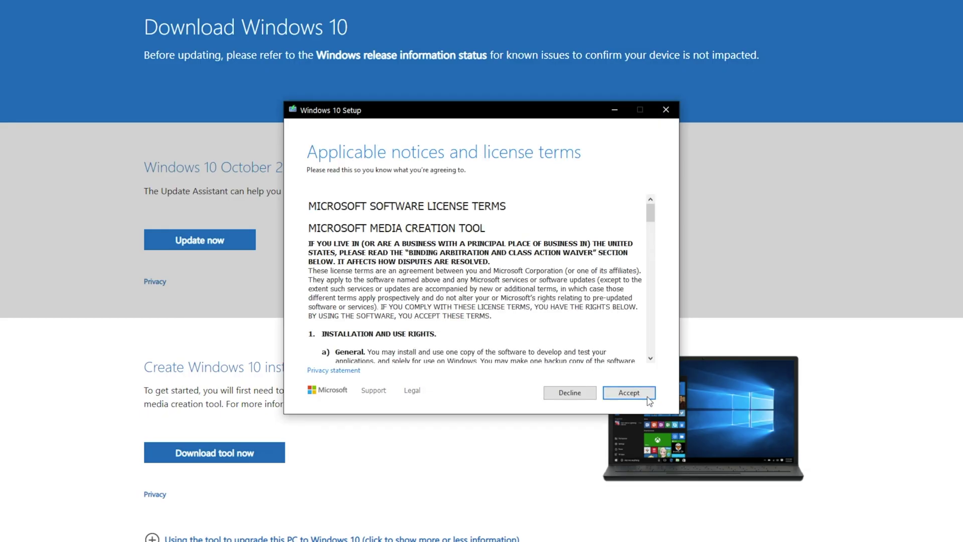
pyautogui.scroll(-20, 491, 261)
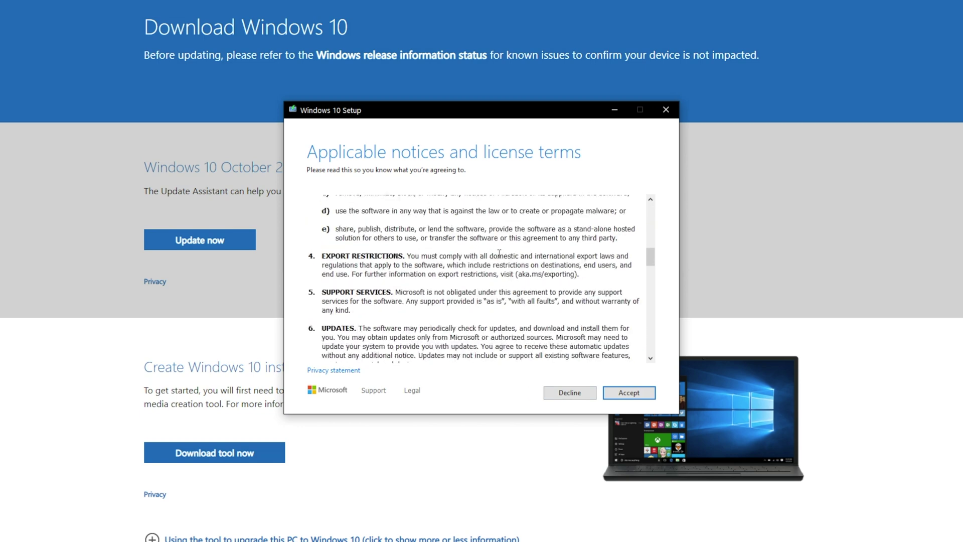
pyautogui.scroll(-2, 511, 250)
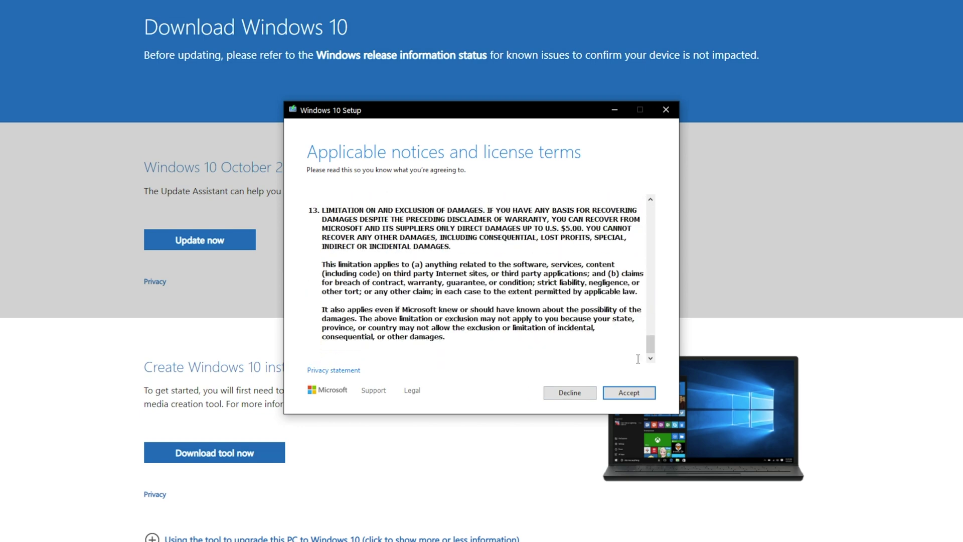
pyautogui.click(631, 392)
pyautogui.click(311, 209)
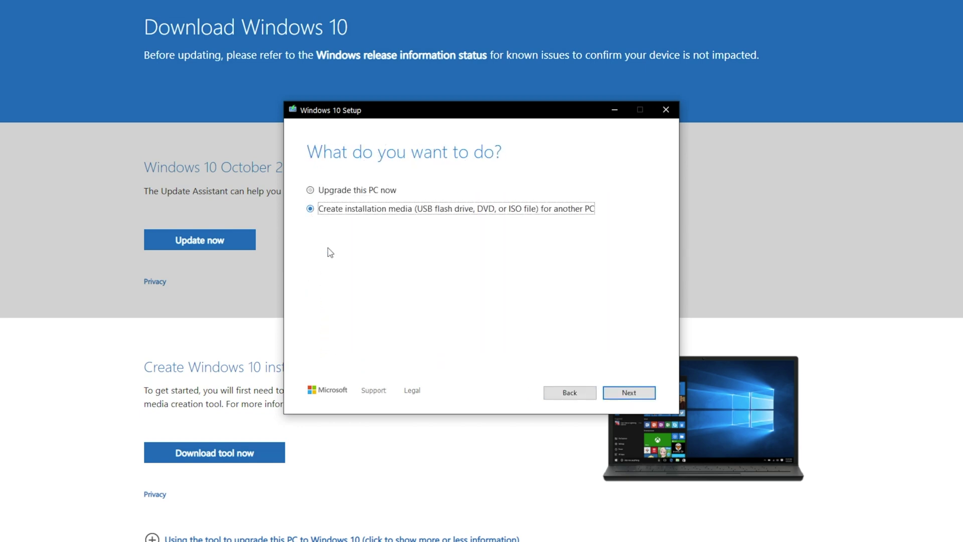
pyautogui.click(626, 397)
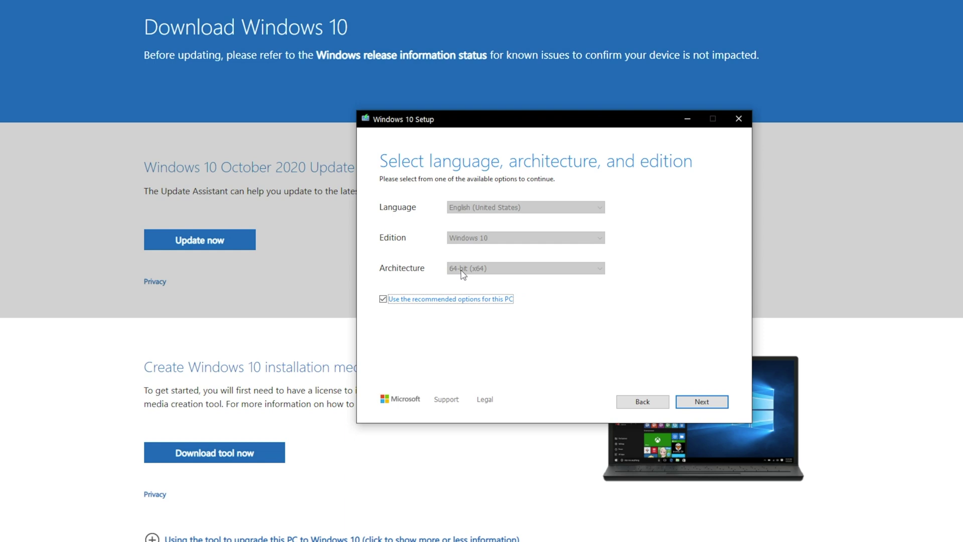
pyautogui.moveTo(519, 129); pyautogui.dragTo(604, 130)
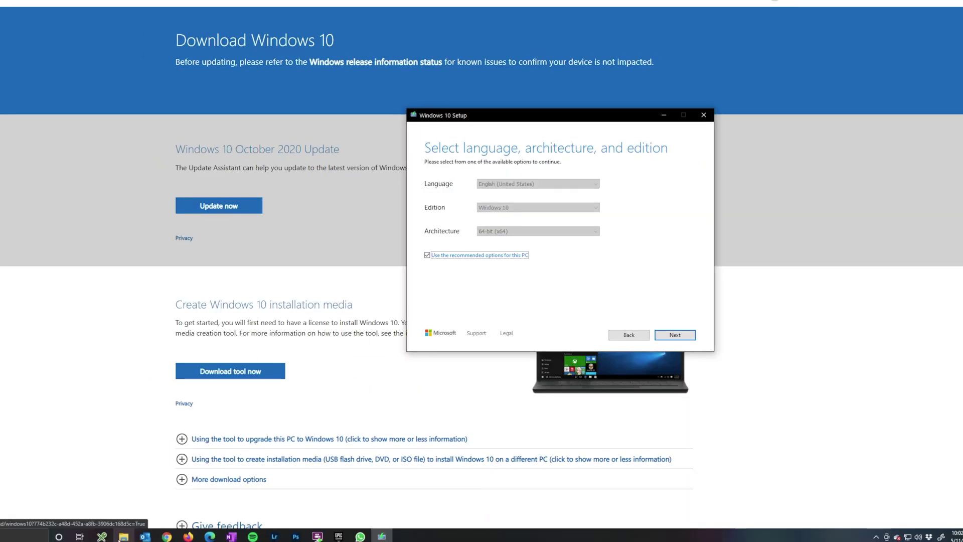
# Step: Open This PC's Properties and check that System type reads 64-bit operating system, x64-based processor
pyautogui.click(125, 537)
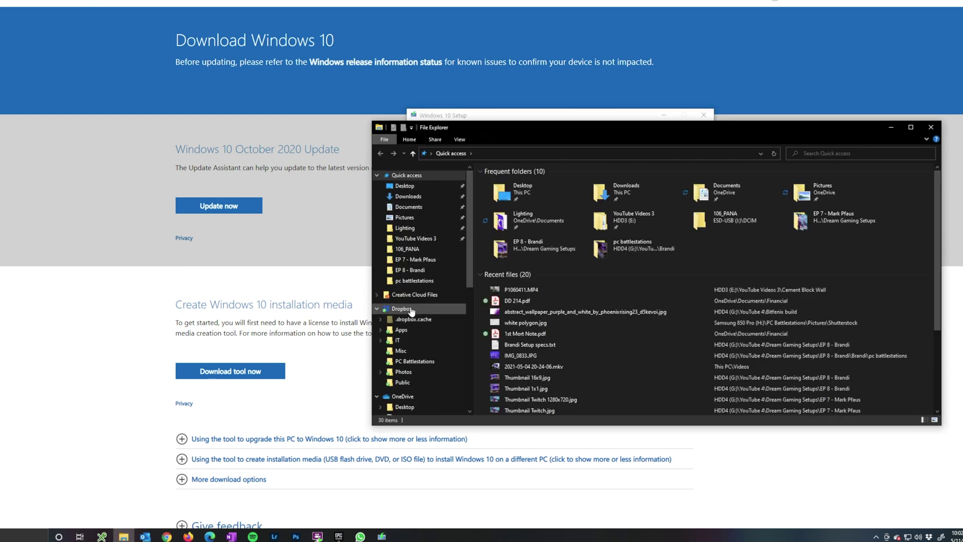
pyautogui.scroll(-3, 413, 321)
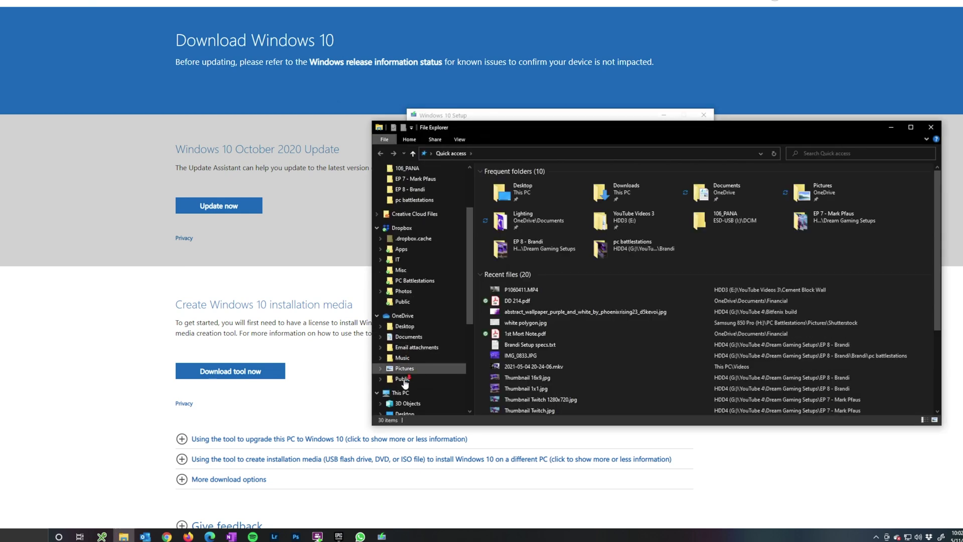
pyautogui.scroll(-1, 405, 384)
pyautogui.rightClick(403, 372)
pyautogui.click(357, 490)
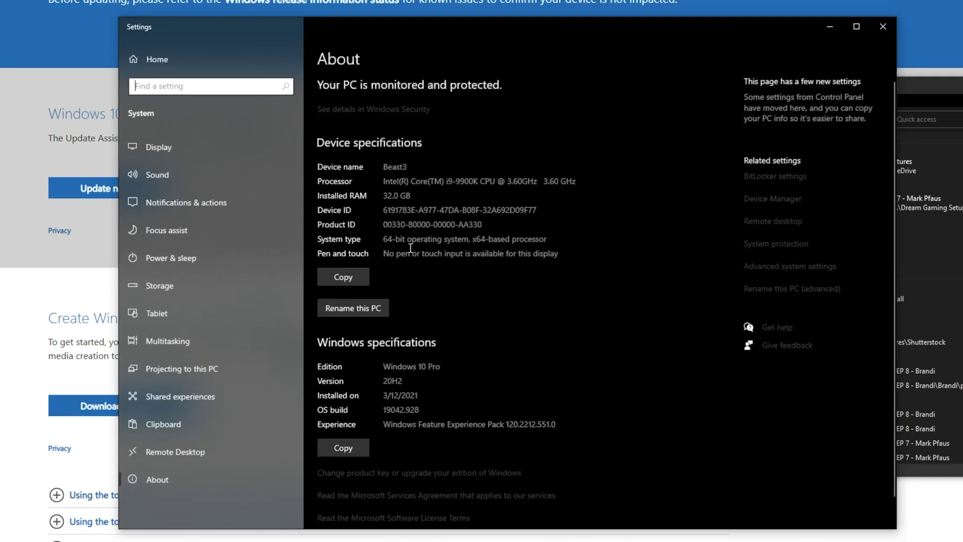
pyautogui.moveTo(383, 239); pyautogui.dragTo(544, 244)
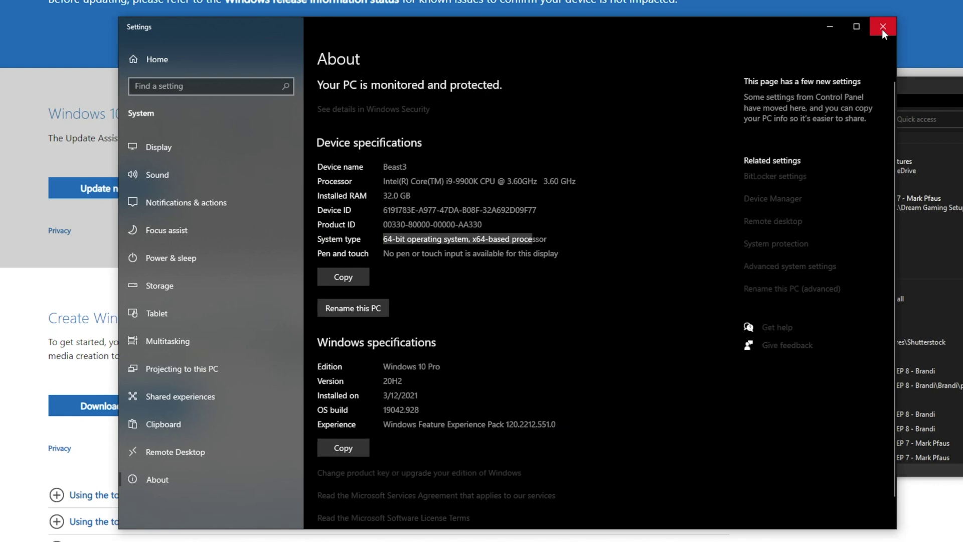
# Step: Close Settings and Explorer, then write 64-bit English Windows 10 to the ESD-USB (I:) flash drive
pyautogui.click(883, 28)
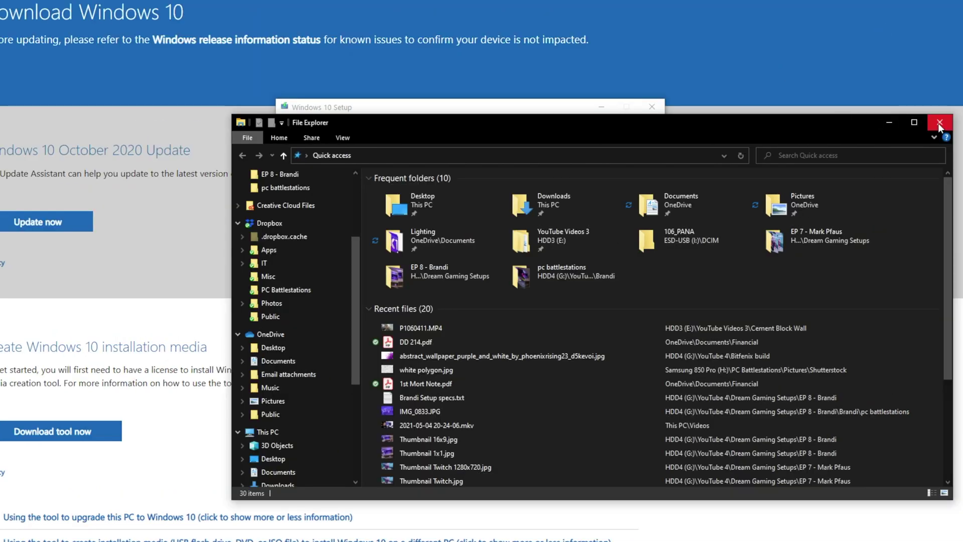
pyautogui.click(940, 124)
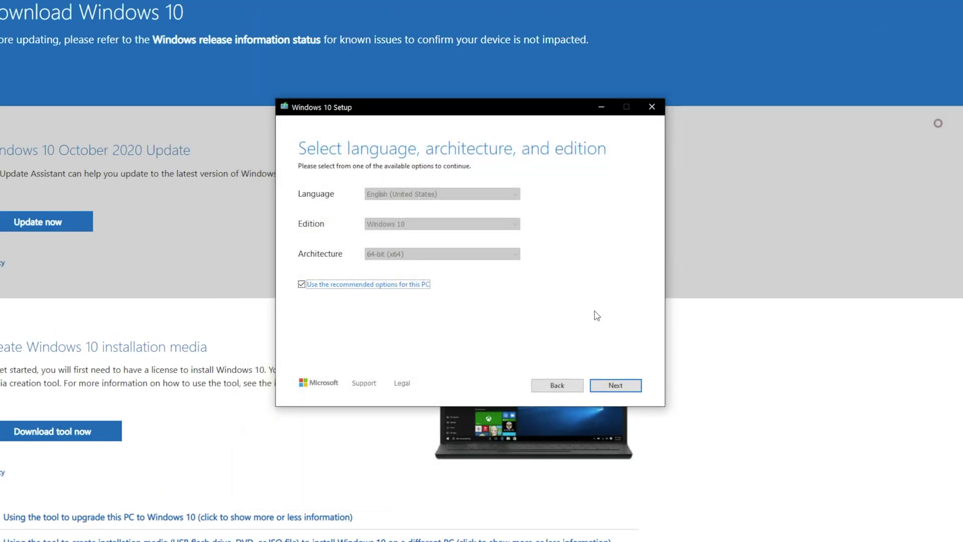
pyautogui.click(615, 385)
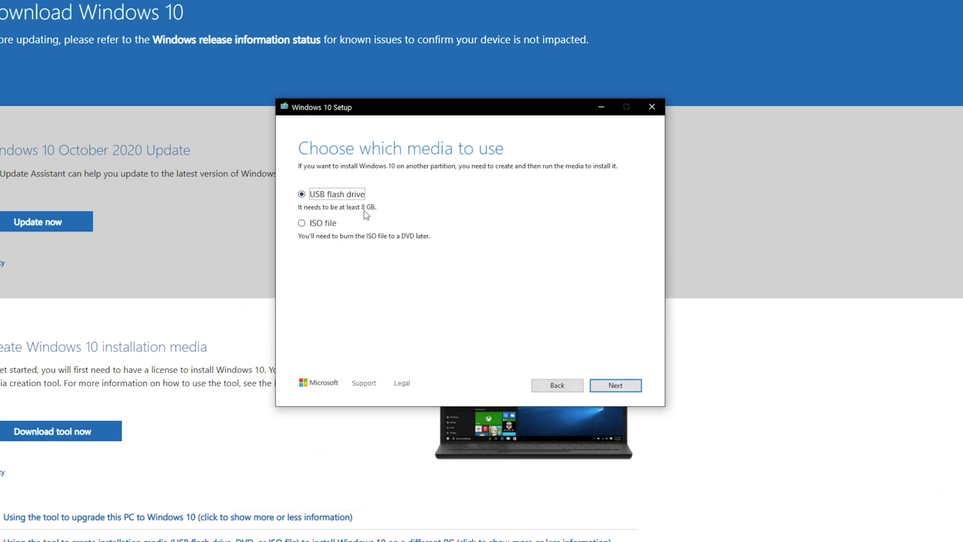
pyautogui.click(611, 386)
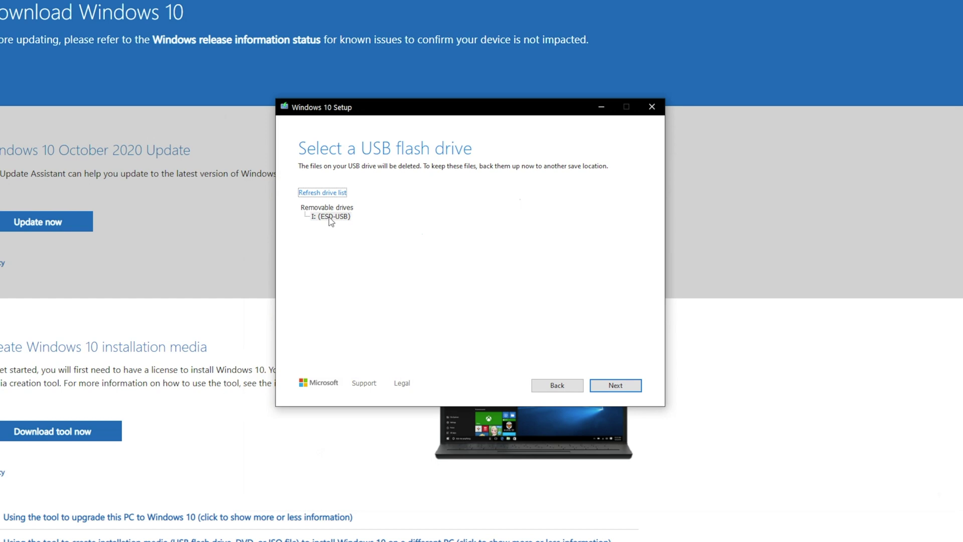
pyautogui.click(616, 387)
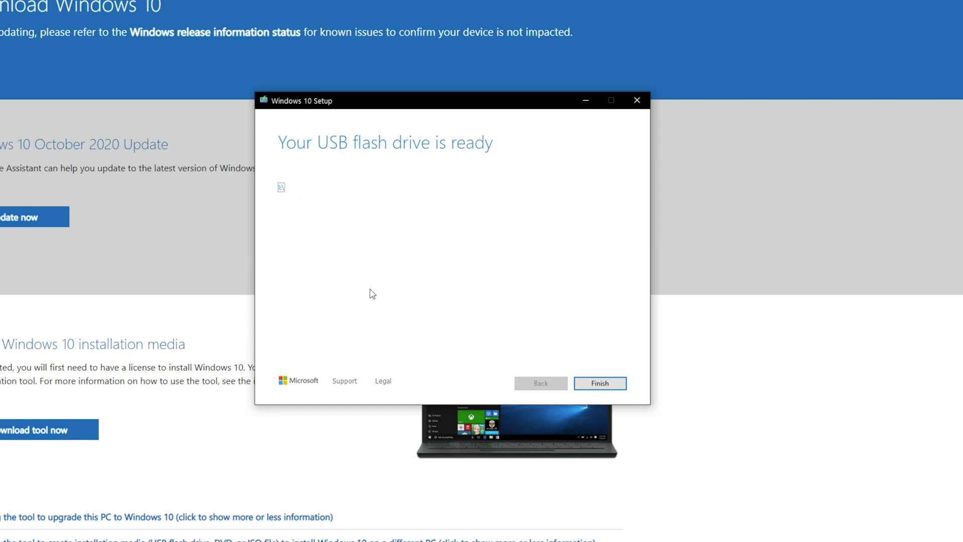
pyautogui.click(615, 384)
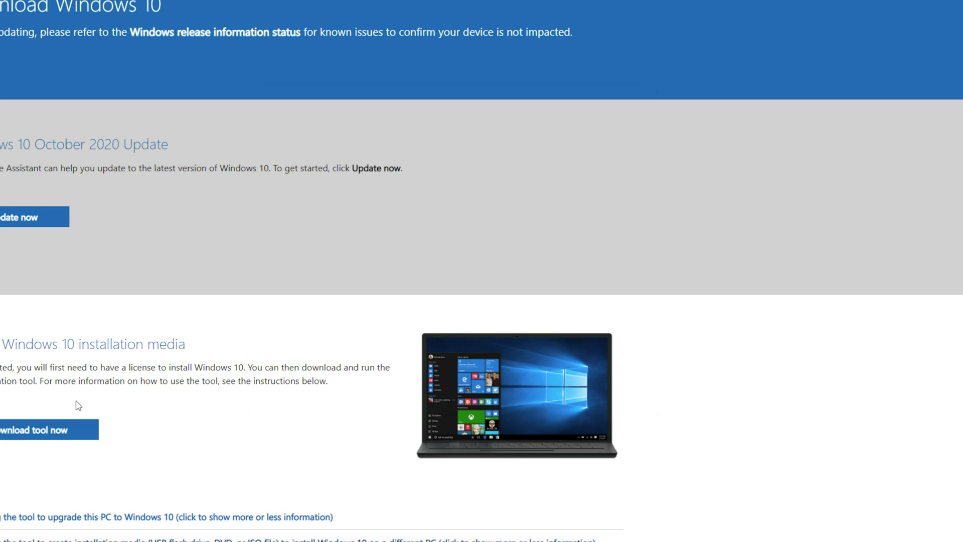
# Step: Check that ESD-USB (I:) holds the Windows setup files, then close File Explorer
pyautogui.press('super+e')
pyautogui.scroll(-5, 287, 451)
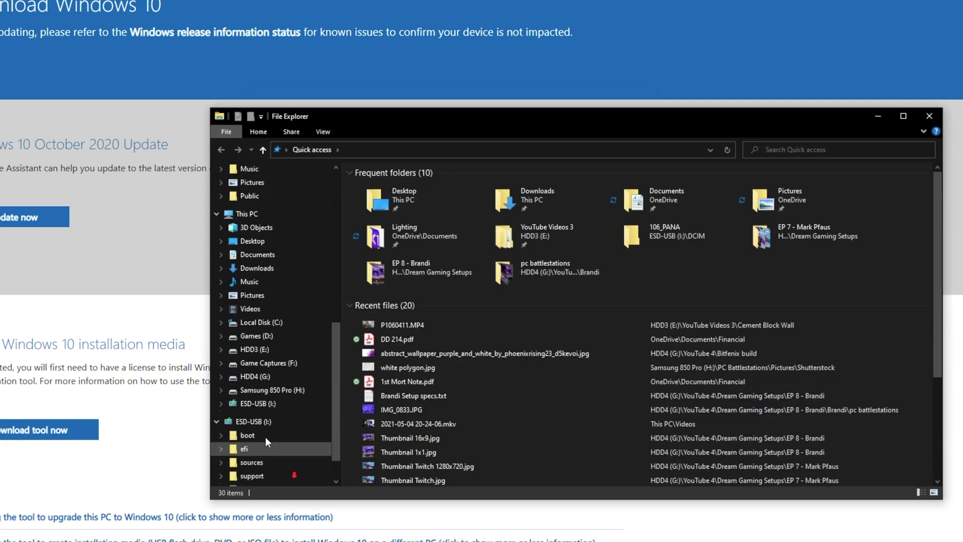
pyautogui.click(265, 403)
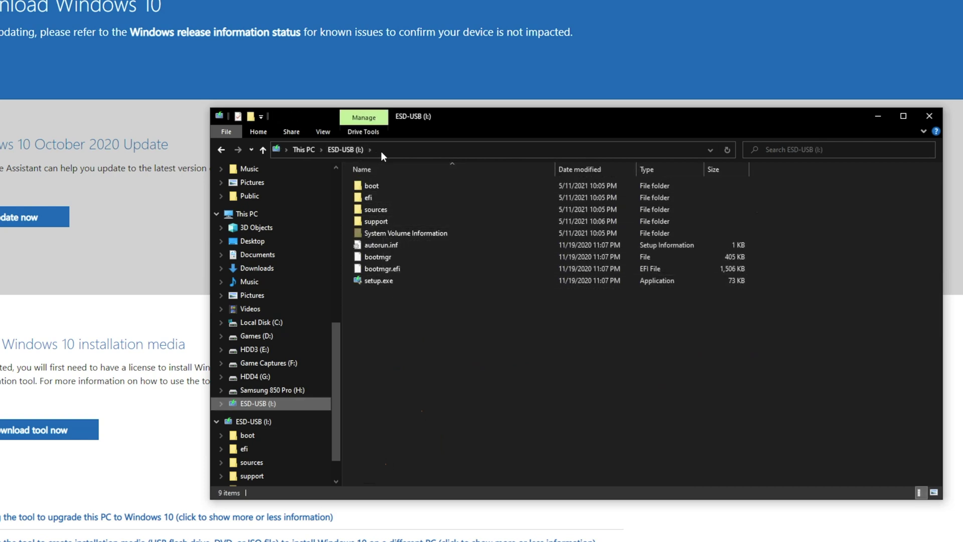
pyautogui.click(939, 116)
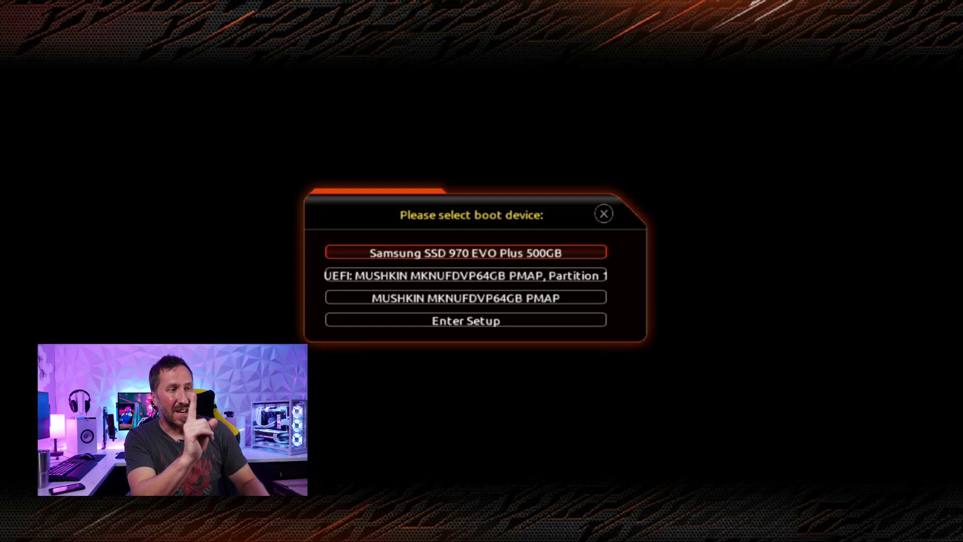
# Step: Boot from 'UEFI: MUSHKIN MKNUFDVP64GB PMAP, Partition 1' in the boot menu
pyautogui.click(466, 275)
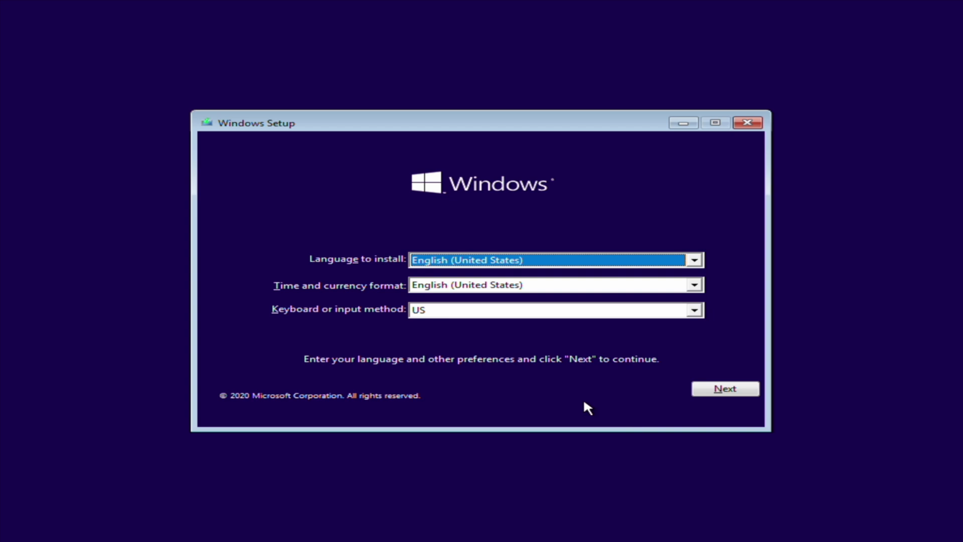
# Step: Keep English (United States) with US keyboard, start Install now, and continue without a product key
pyautogui.click(713, 390)
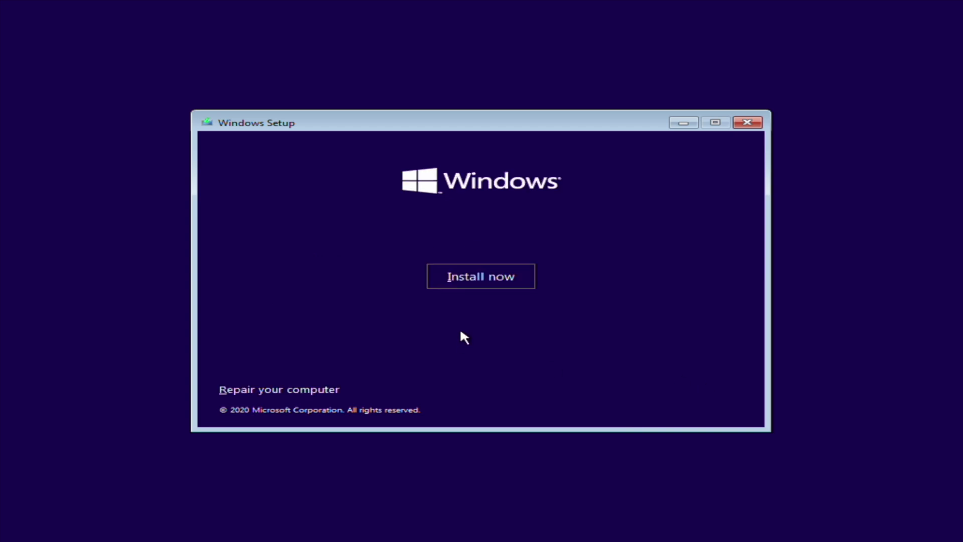
pyautogui.click(490, 282)
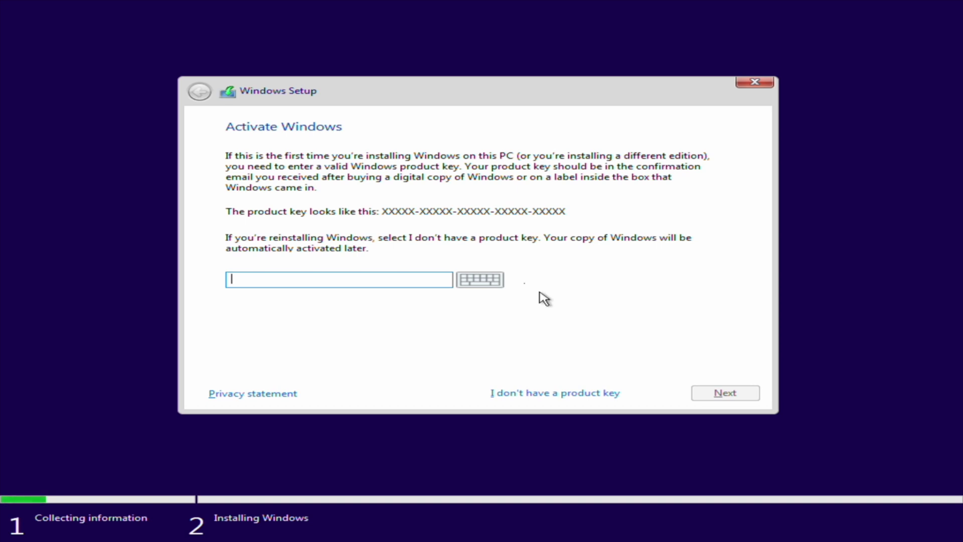
pyautogui.click(581, 396)
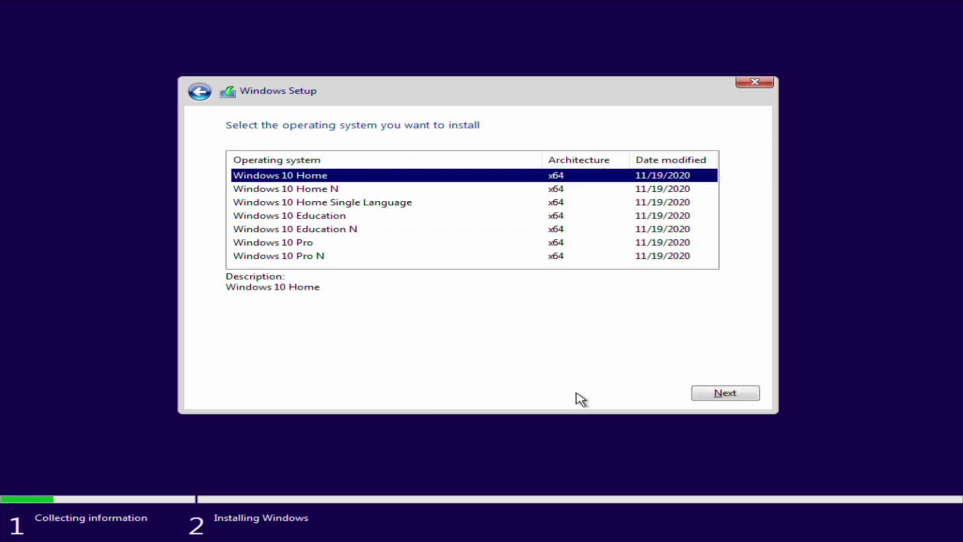
# Step: Select Windows 10 Pro, then scroll through and accept the license terms
pyautogui.click(284, 243)
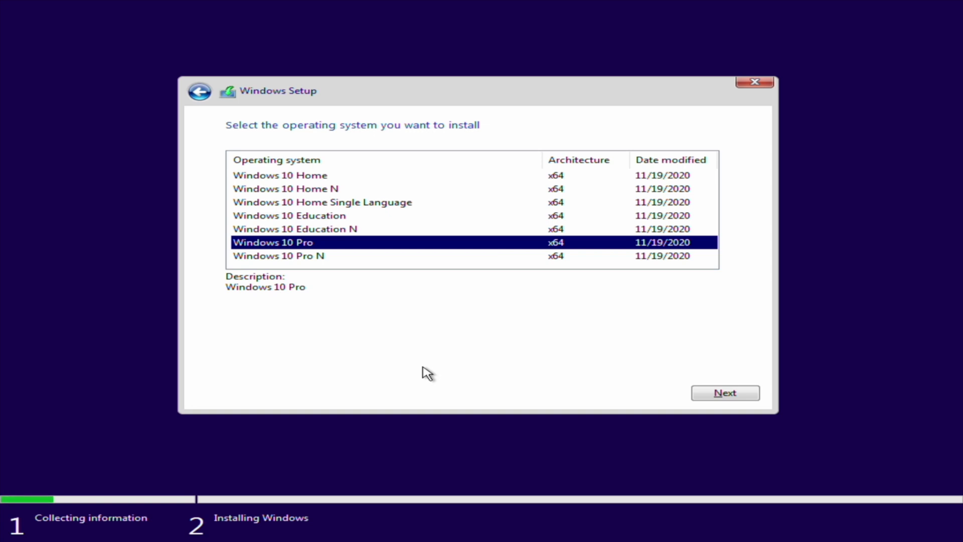
pyautogui.click(746, 397)
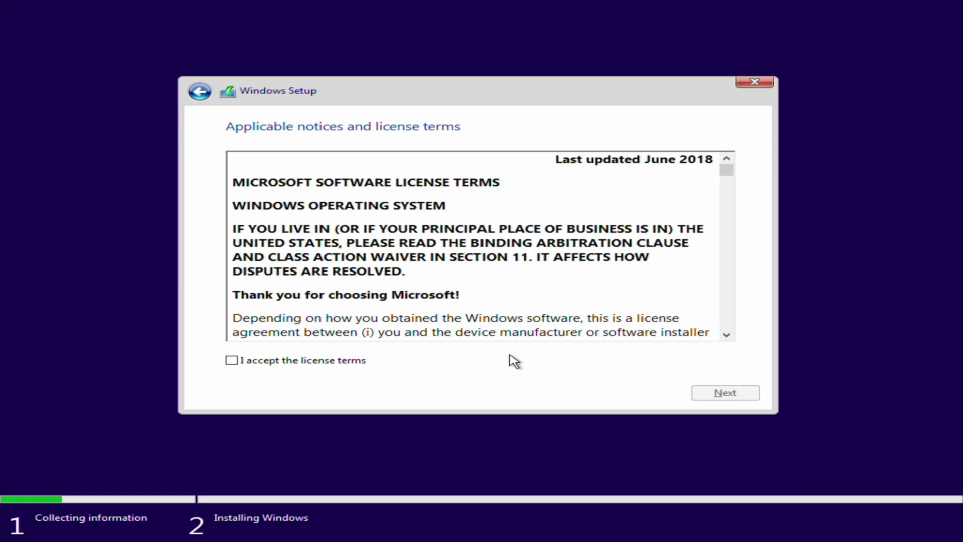
pyautogui.scroll(-10, 464, 297)
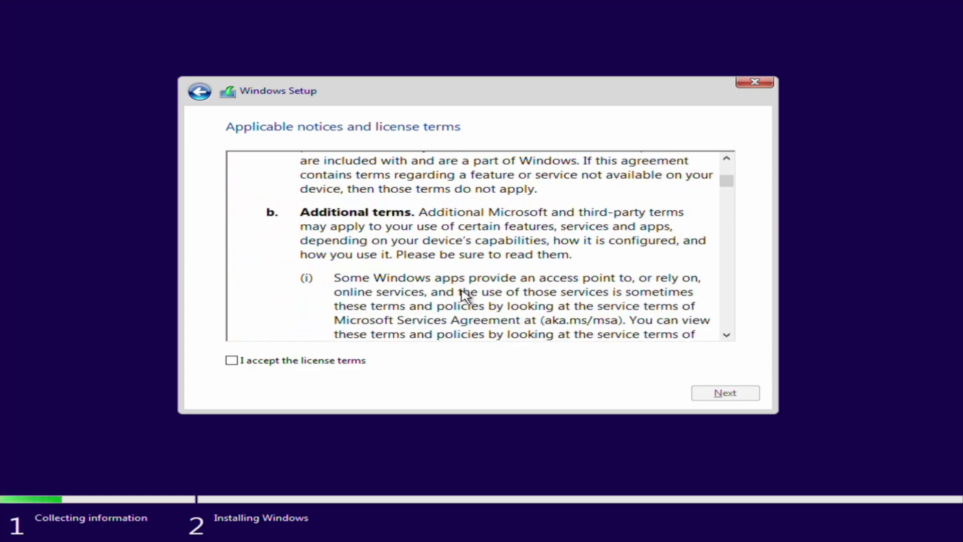
pyautogui.scroll(-15, 464, 297)
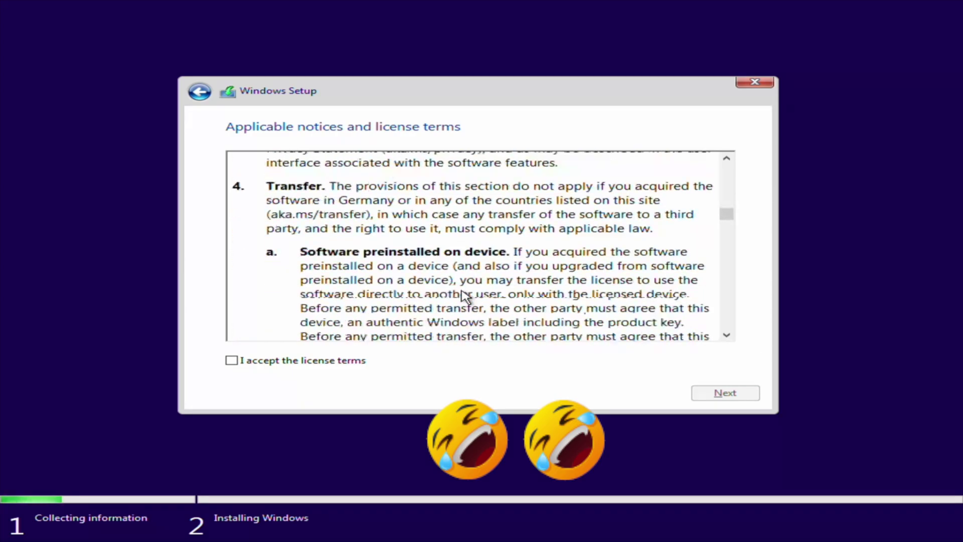
pyautogui.scroll(-15, 465, 296)
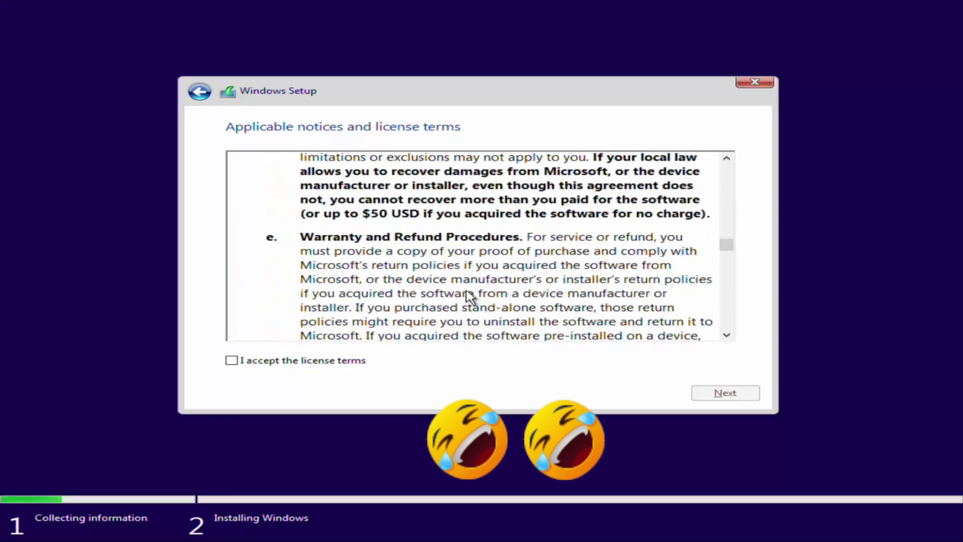
pyautogui.scroll(-15, 469, 297)
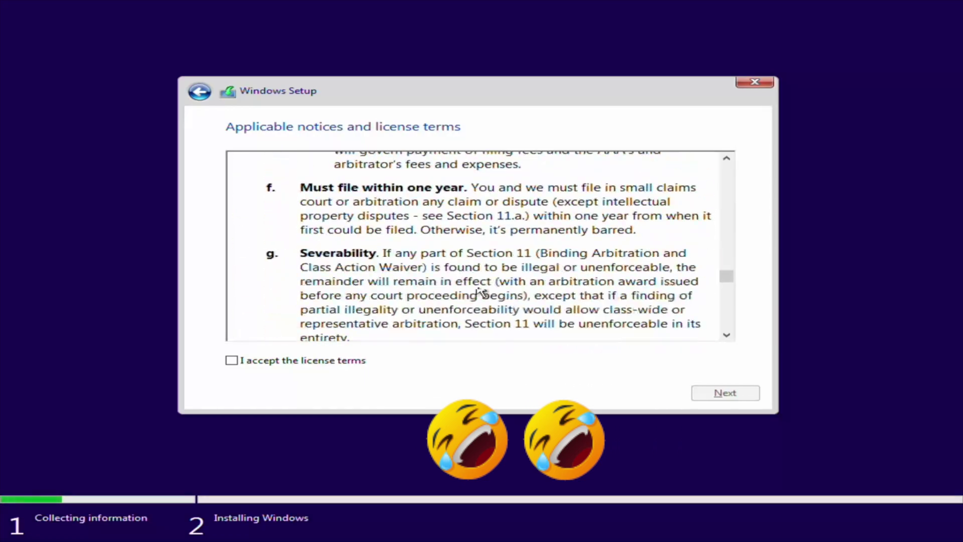
pyautogui.scroll(-15, 482, 292)
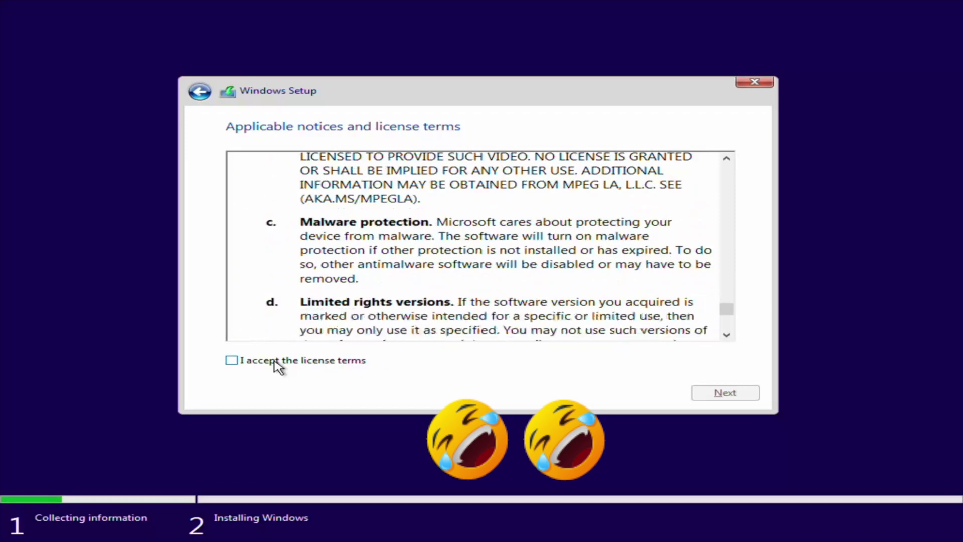
pyautogui.scroll(-10, 277, 366)
pyautogui.click(277, 362)
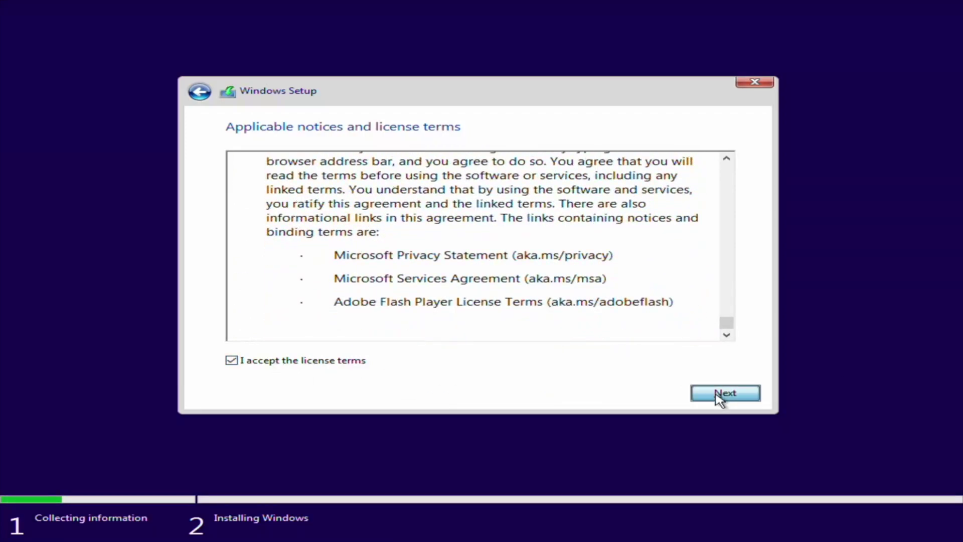
pyautogui.click(725, 393)
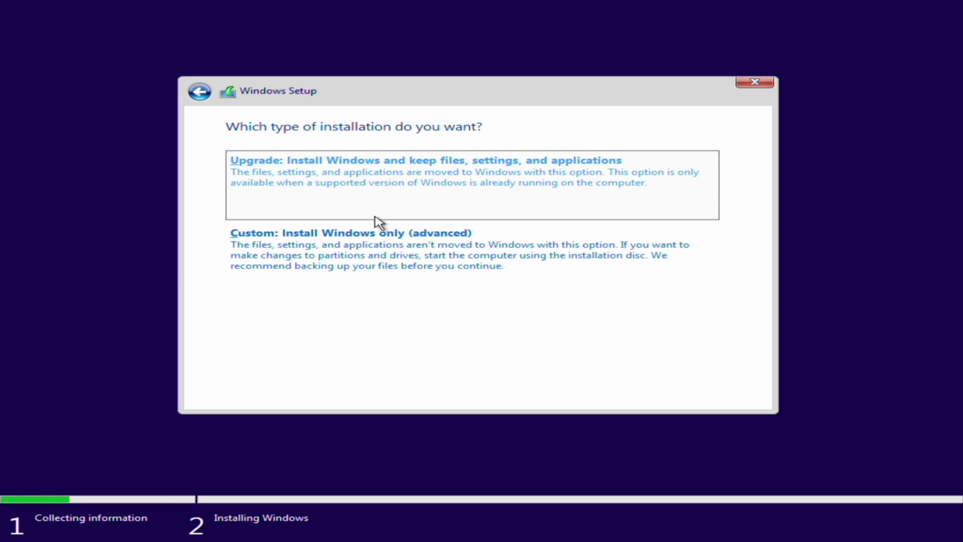
# Step: Choose the Custom install and install onto Drive 0's 465.8 GB unallocated space
pyautogui.click(365, 256)
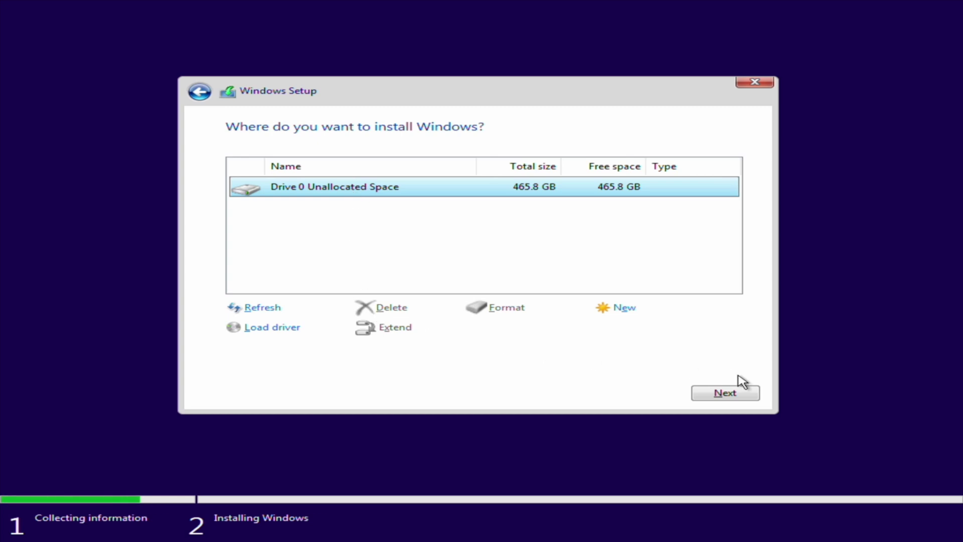
pyautogui.click(738, 393)
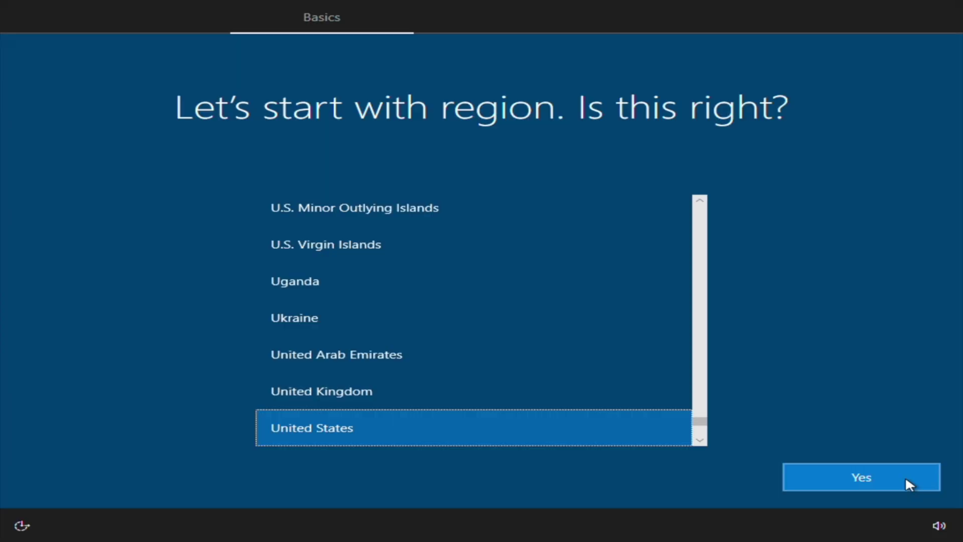
# Step: Confirm United States and the suggested keyboard layout, skip a second layout, and continue past the network page
pyautogui.click(906, 479)
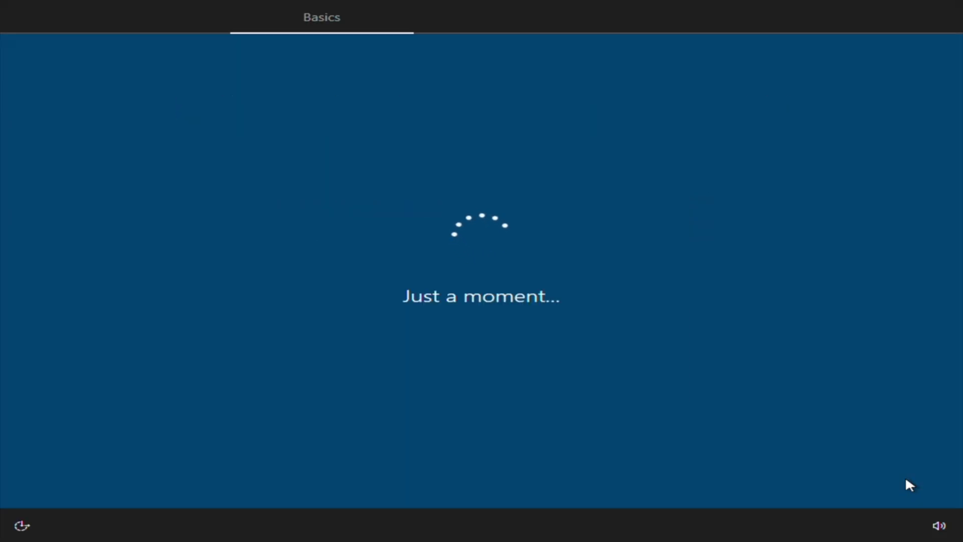
pyautogui.click(905, 475)
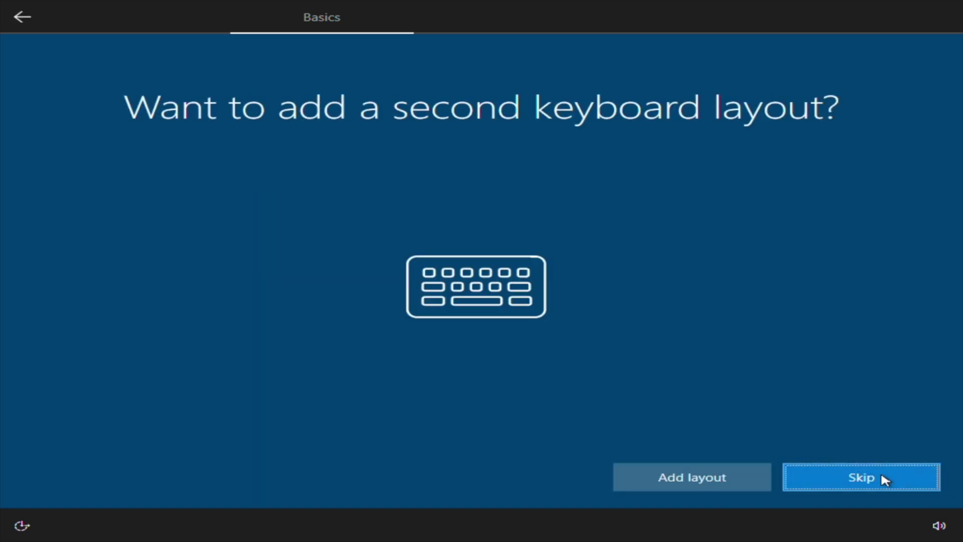
pyautogui.click(843, 472)
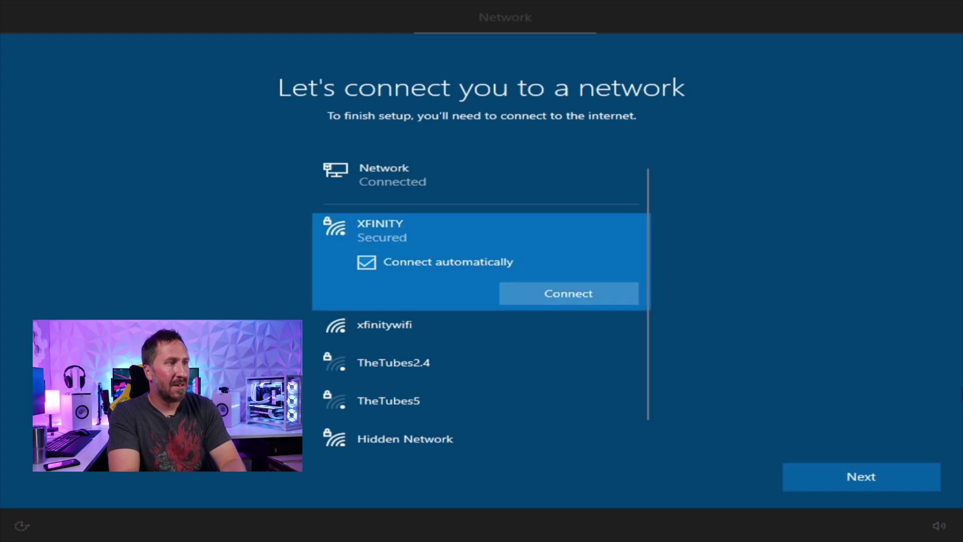
pyautogui.click(863, 483)
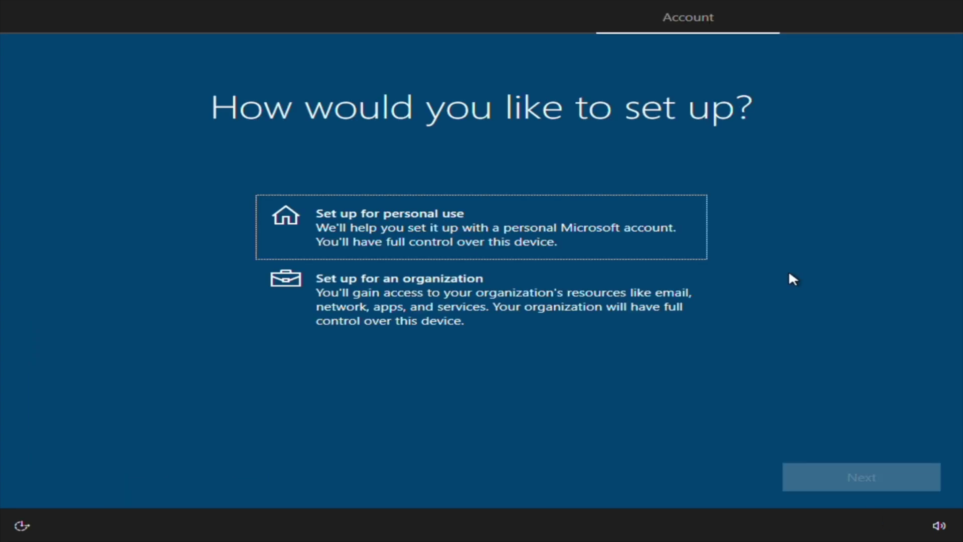
# Step: Choose personal use, then enter and confirm a new Windows Hello sign-in PIN
pyautogui.click(612, 255)
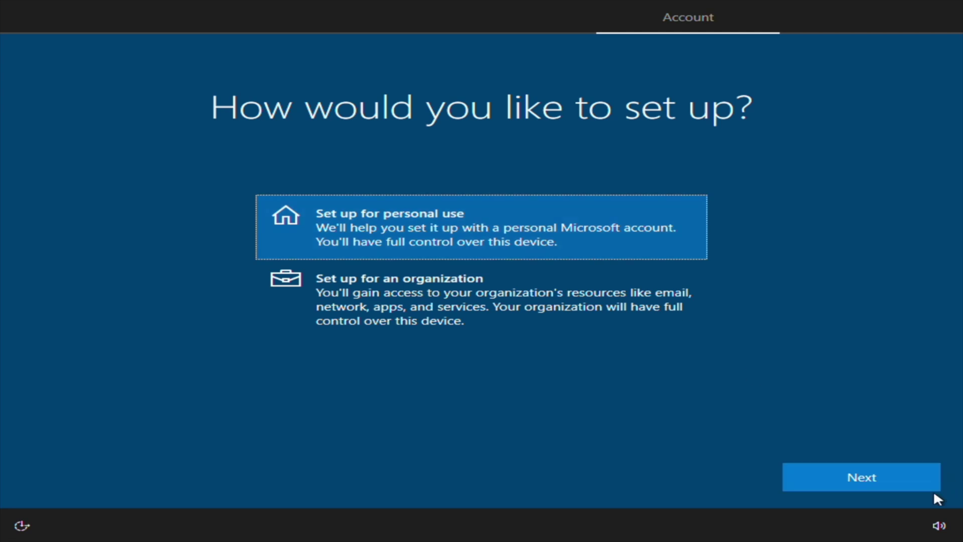
pyautogui.click(870, 478)
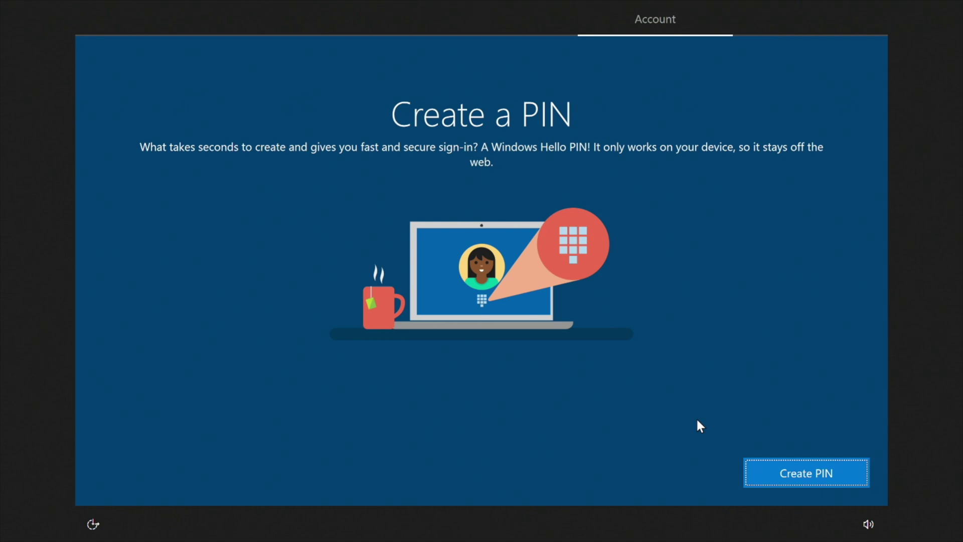
pyautogui.click(800, 476)
pyautogui.write('1234')
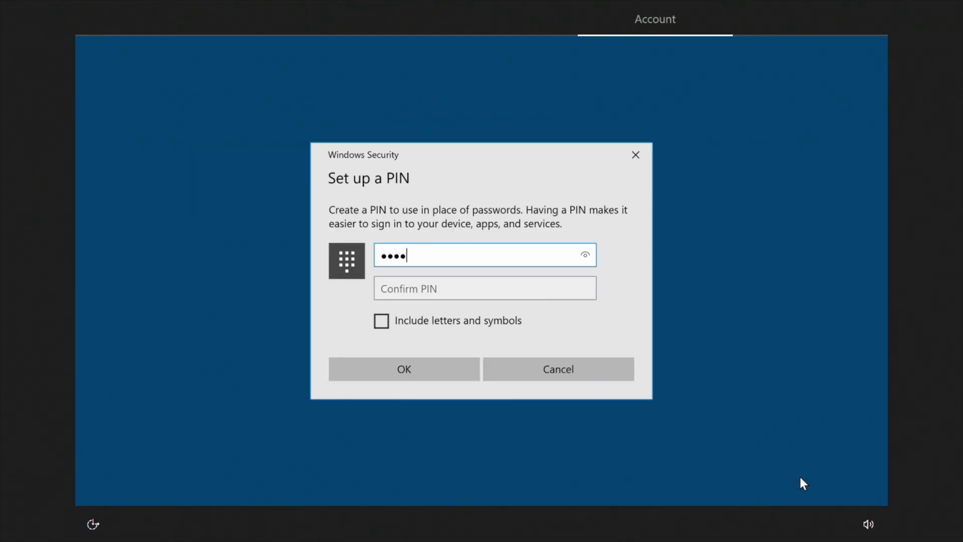
pyautogui.press('Tab')
pyautogui.write('1234')
pyautogui.click(406, 367)
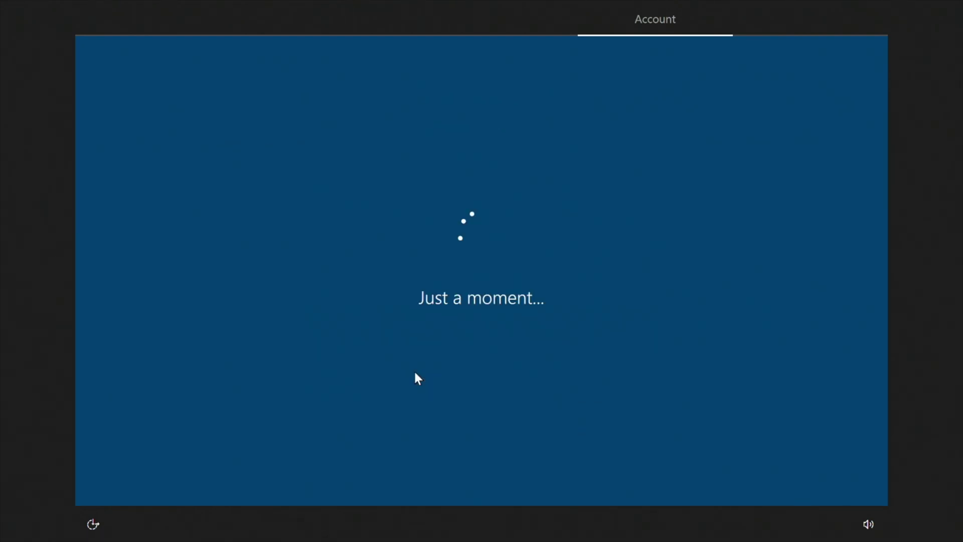
# Step: Turn off speech recognition, Find my device, inking, advertising ID and tailored experiences, limit diagnostics to required, and accept
pyautogui.click(112, 296)
pyautogui.click(114, 388)
pyautogui.scroll(-3, 122, 390)
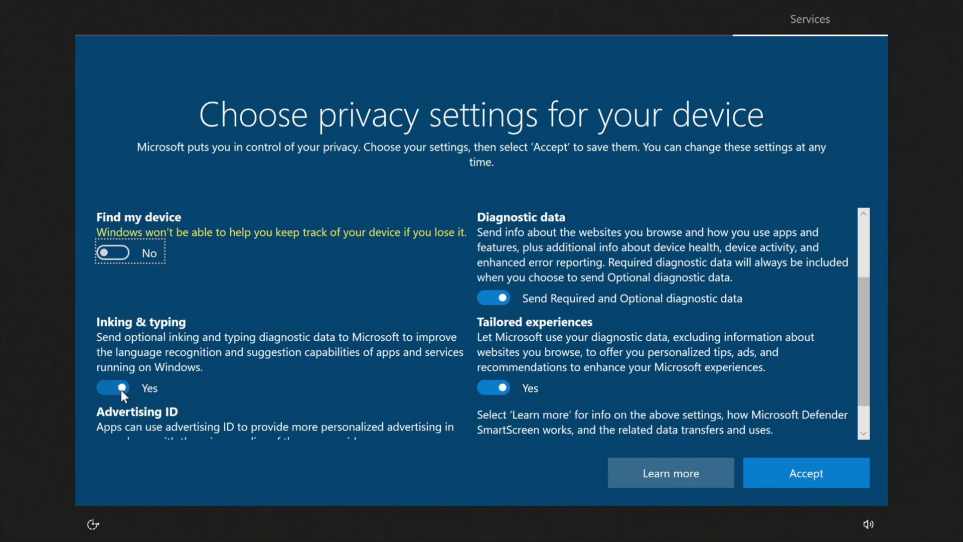
pyautogui.click(121, 389)
pyautogui.click(113, 424)
pyautogui.click(493, 363)
pyautogui.click(494, 275)
pyautogui.scroll(3, 502, 301)
pyautogui.click(504, 284)
pyautogui.scroll(-3, 504, 283)
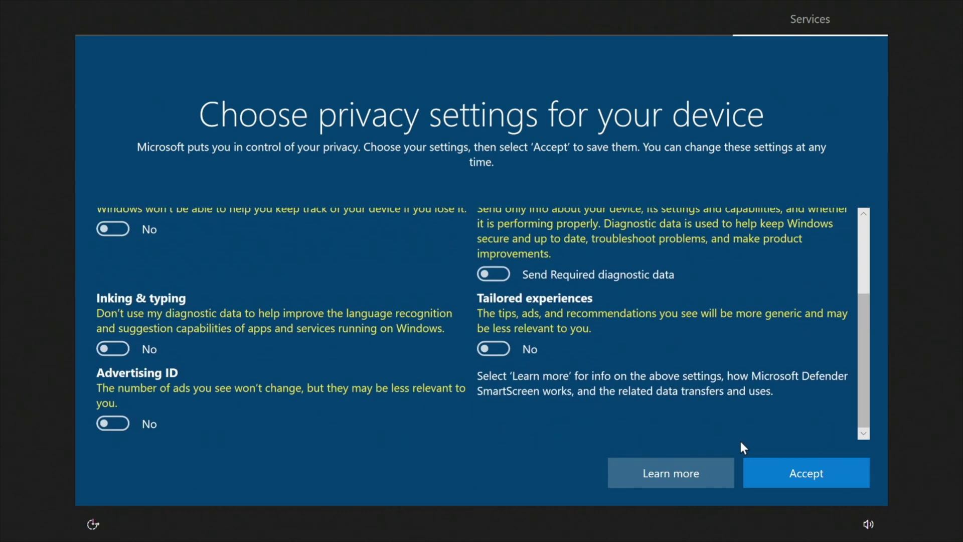
pyautogui.click(752, 466)
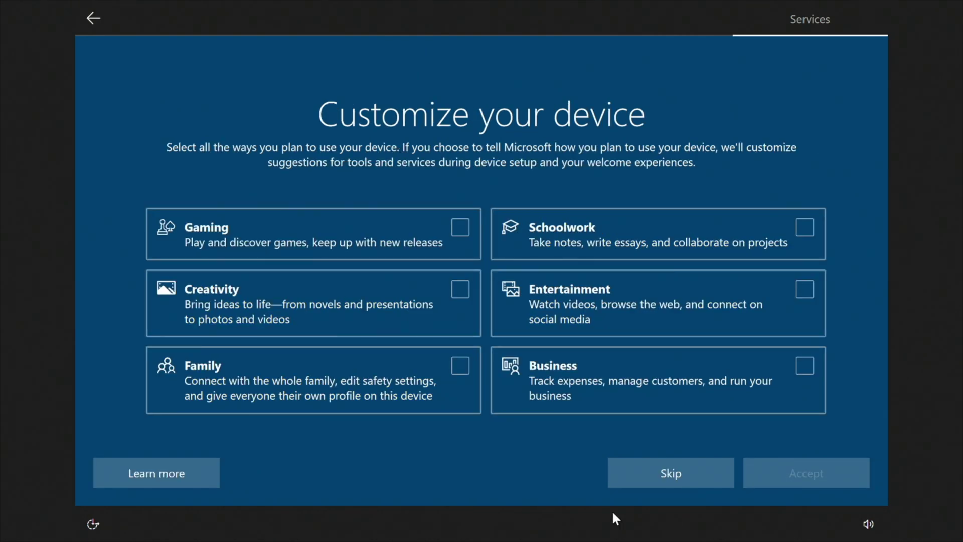
# Step: Skip device customization and phone linking, and save files only to this PC
pyautogui.click(658, 479)
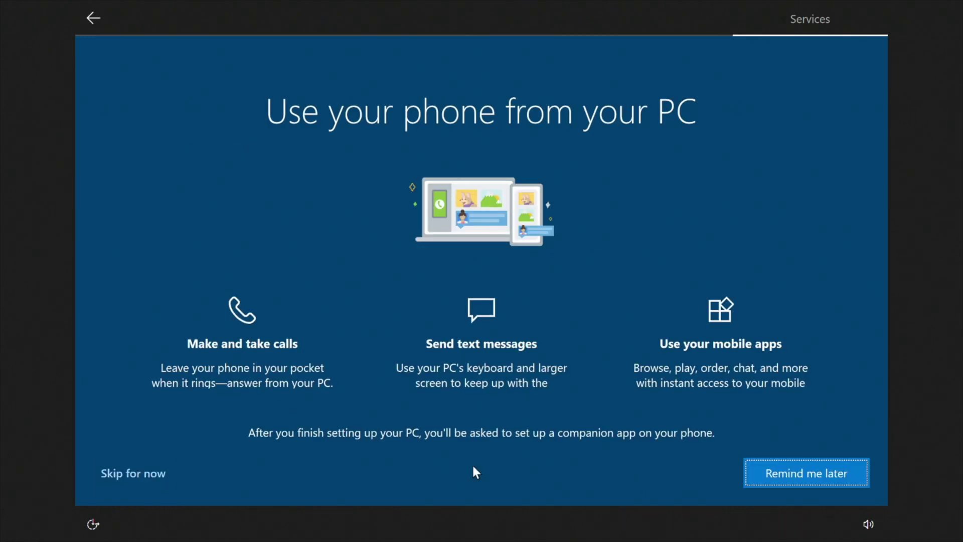
pyautogui.click(127, 475)
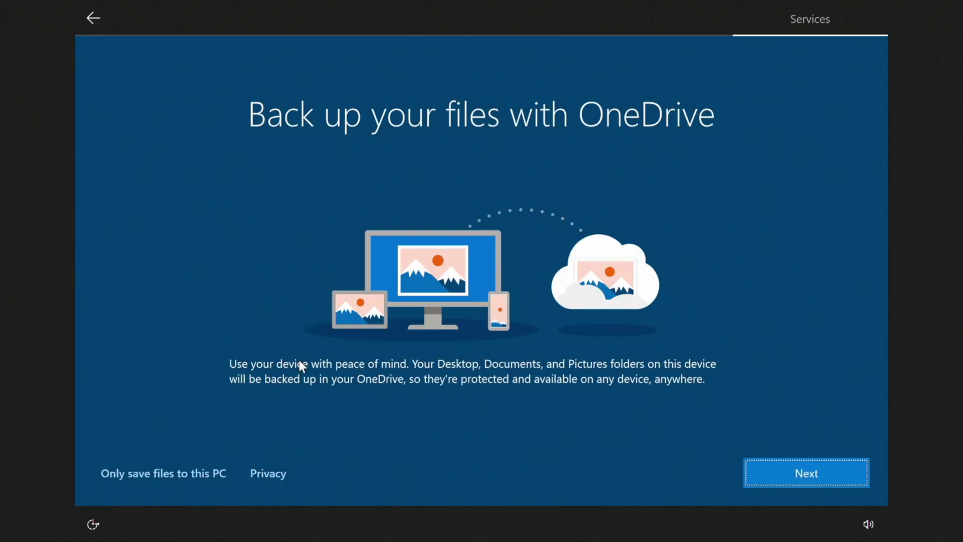
pyautogui.click(192, 469)
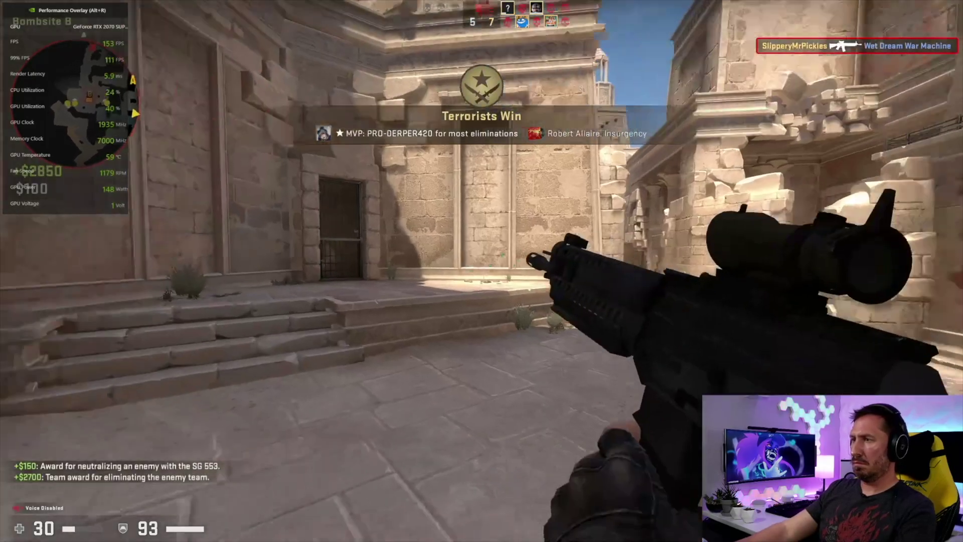
# Step: Lower the scope and play the rifle inspect animation with the F key
pyautogui.press('f')
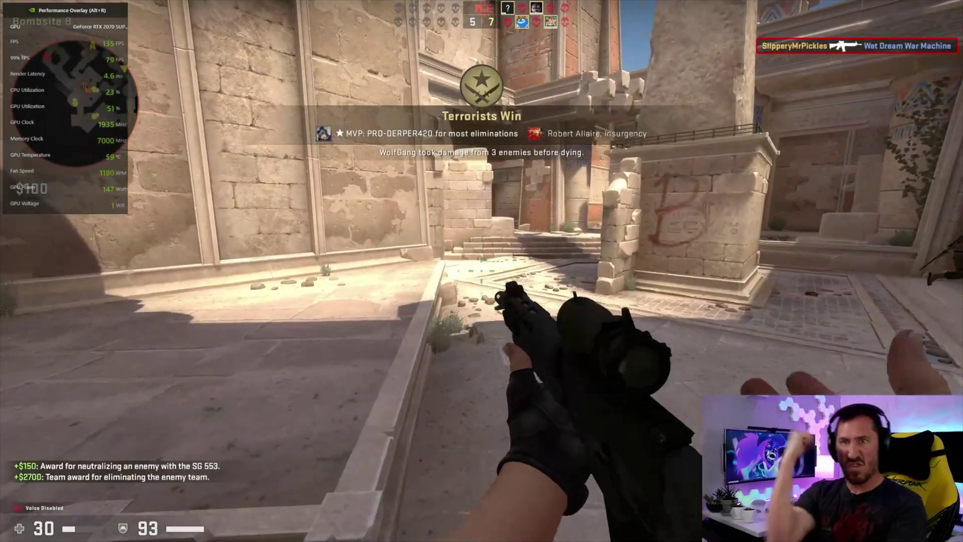